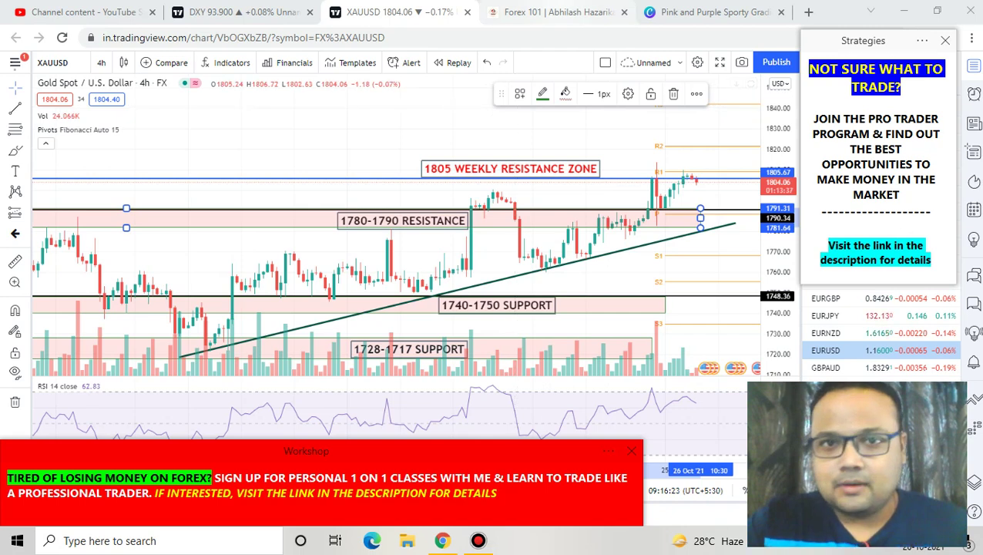
Draw a yellow highlight over the latest candles near 1805 with the pen, then pan the chart slightly left
left_click(622, 9)
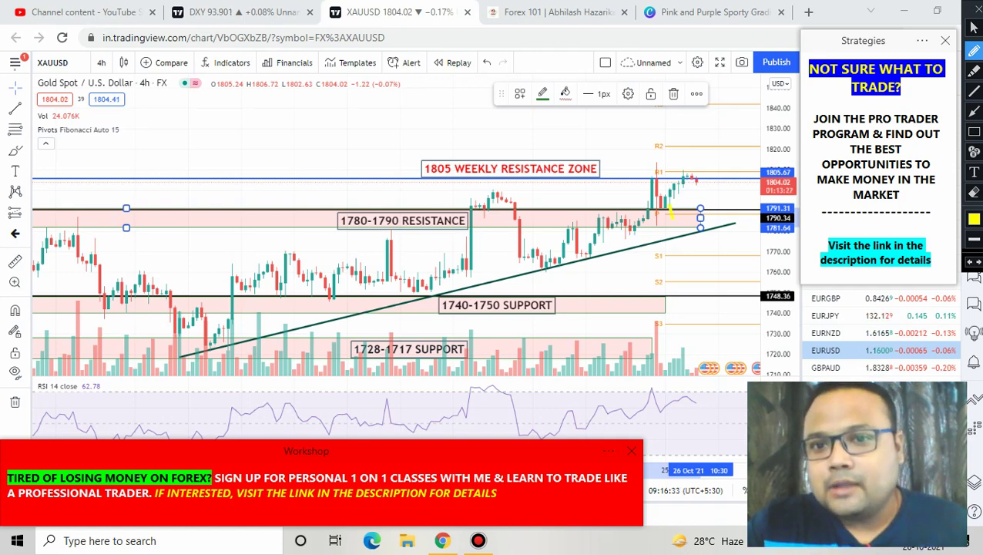
left_click_drag(652, 177, 692, 176)
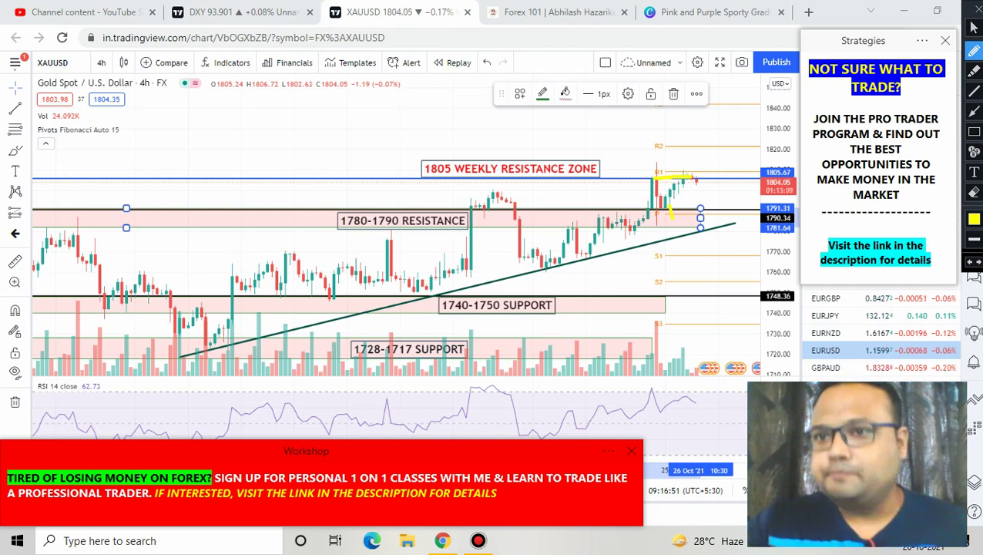
mouse_move(518, 177)
left_mouse_down()
mouse_move(425, 176)
mouse_move(497, 146)
left_mouse_up()
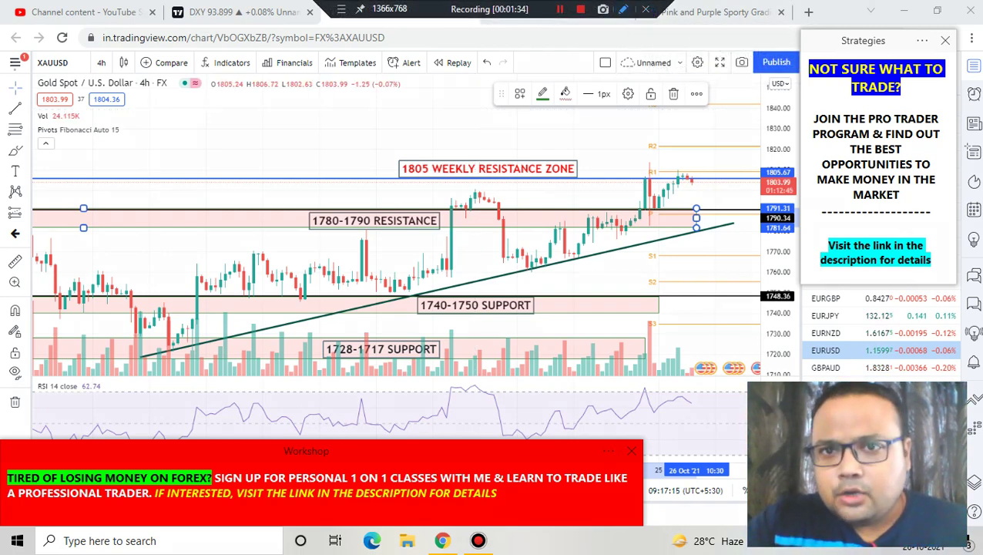
Set the pen ink to black and draw a large loop around the price action
left_click(974, 218)
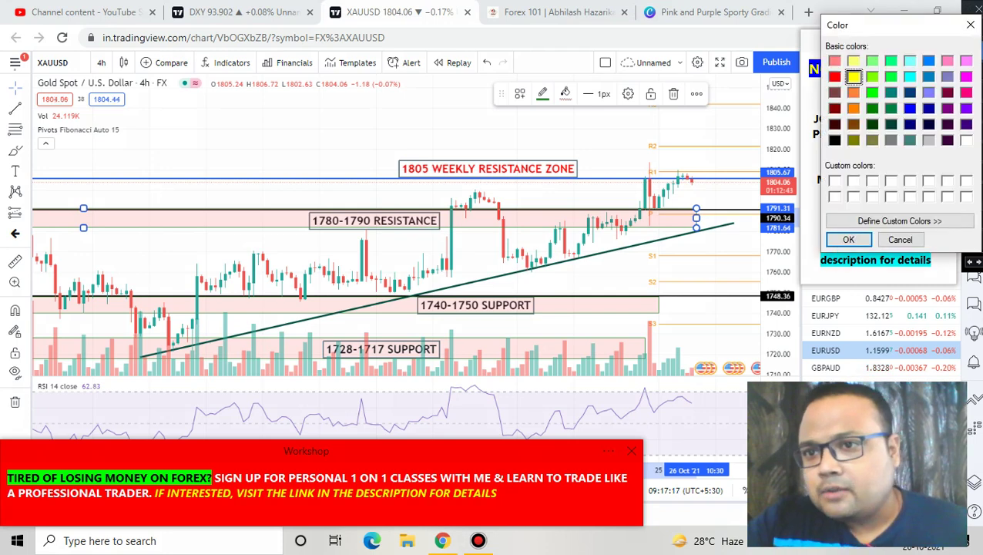
left_click(834, 140)
left_click(848, 239)
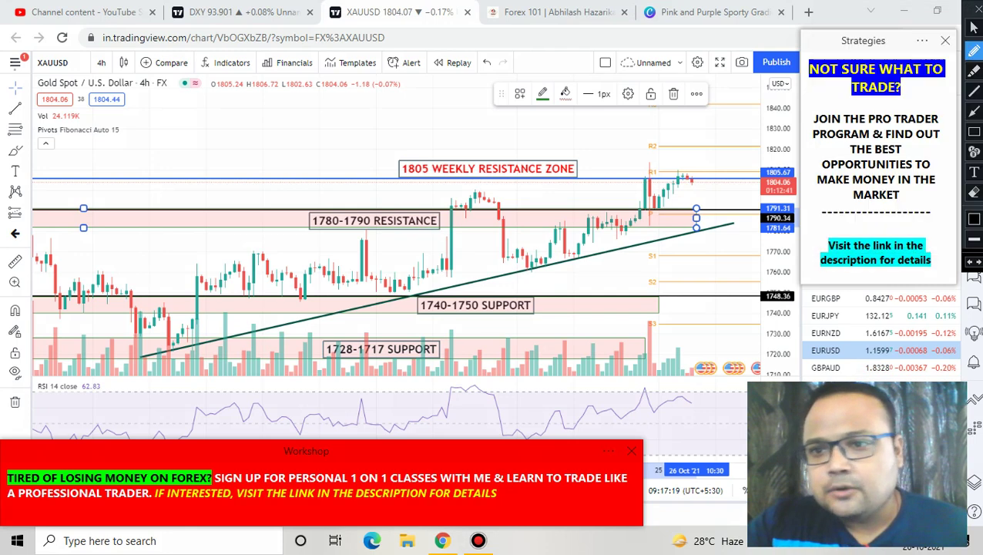
mouse_move(576, 128)
left_mouse_down()
mouse_move(327, 145)
mouse_move(171, 304)
mouse_move(621, 373)
mouse_move(746, 138)
mouse_move(512, 118)
left_mouse_up()
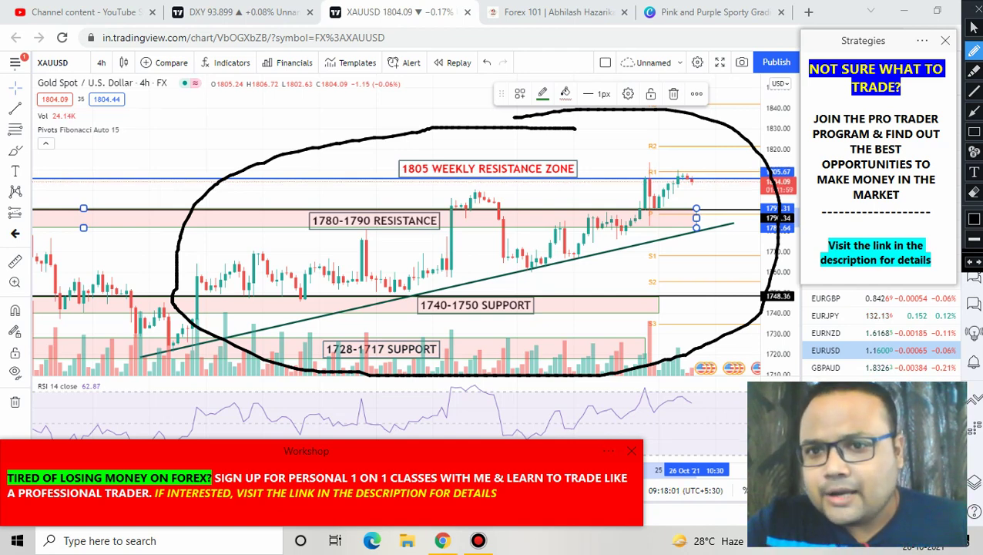
Add short marks near 1805 and handwrite 1.79 prices, then erase all ink with Escape
left_click_drag(690, 178, 702, 179)
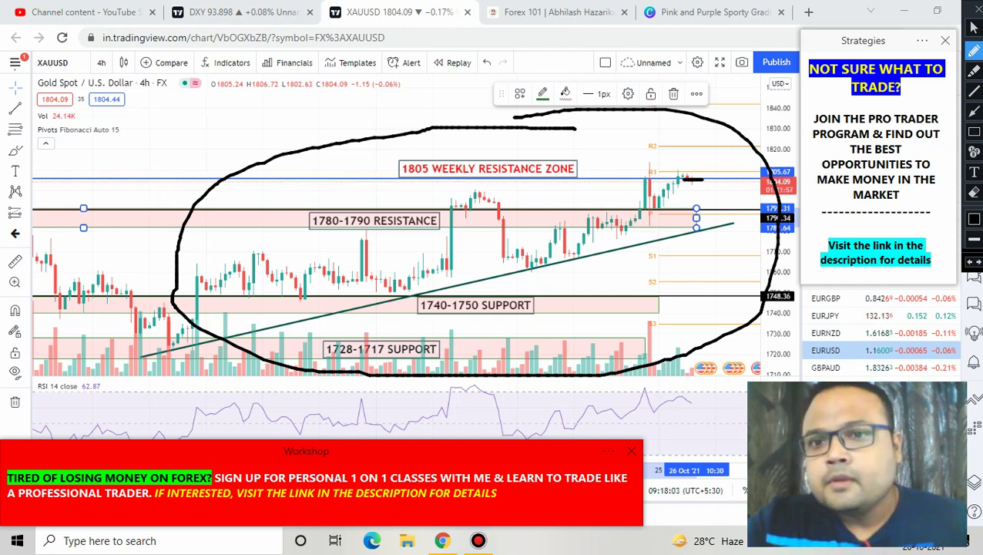
left_click_drag(678, 163, 690, 163)
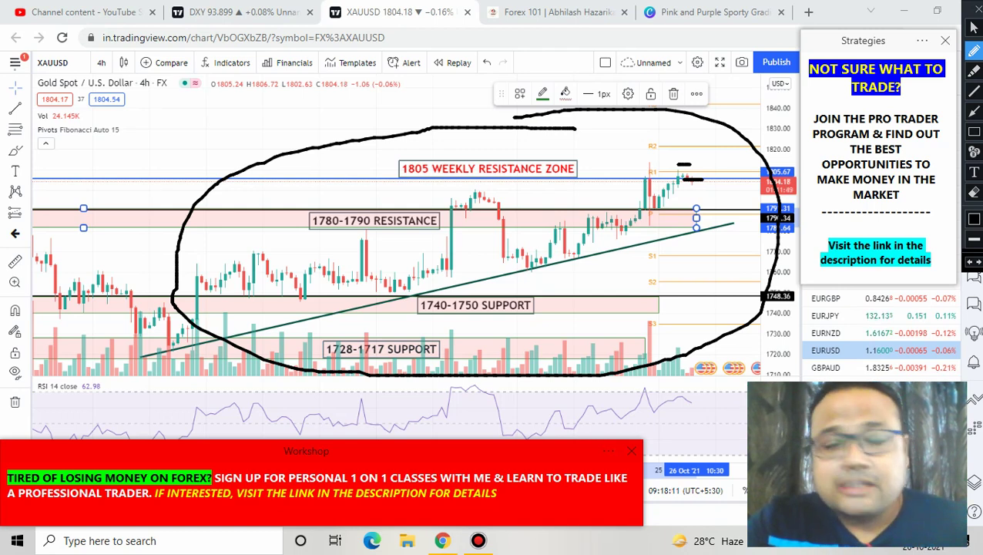
mouse_move(698, 196)
left_mouse_down()
mouse_move(695, 218)
mouse_move(725, 191)
mouse_move(735, 205)
mouse_move(698, 247)
left_mouse_up()
mouse_move(708, 227)
left_mouse_down()
mouse_move(718, 246)
mouse_move(729, 235)
mouse_move(727, 251)
mouse_move(758, 240)
left_mouse_up()
left_click(707, 238)
left_click(741, 225)
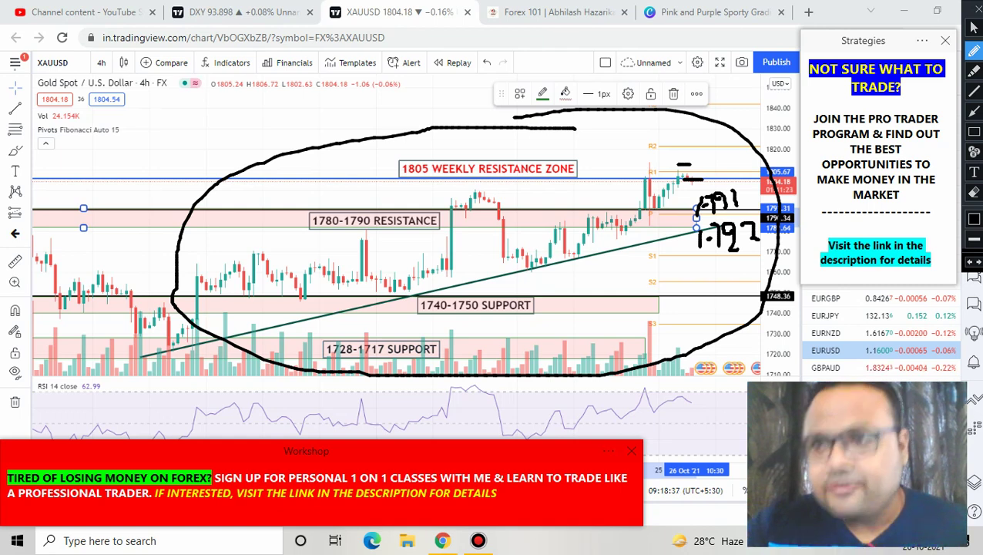
key("Escape")
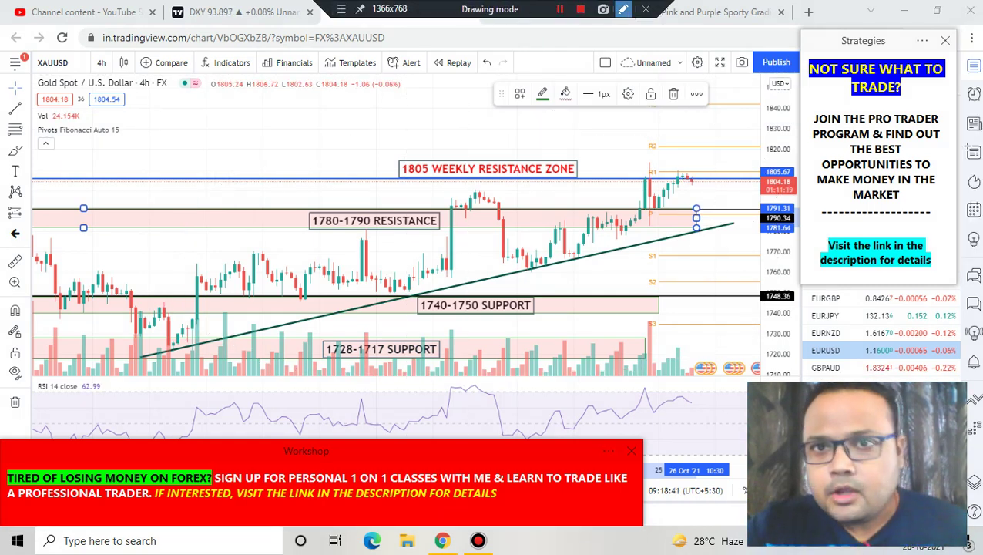
Re-enable the pen and draw a short thick stroke on the latest candles at 1805
left_click(622, 10)
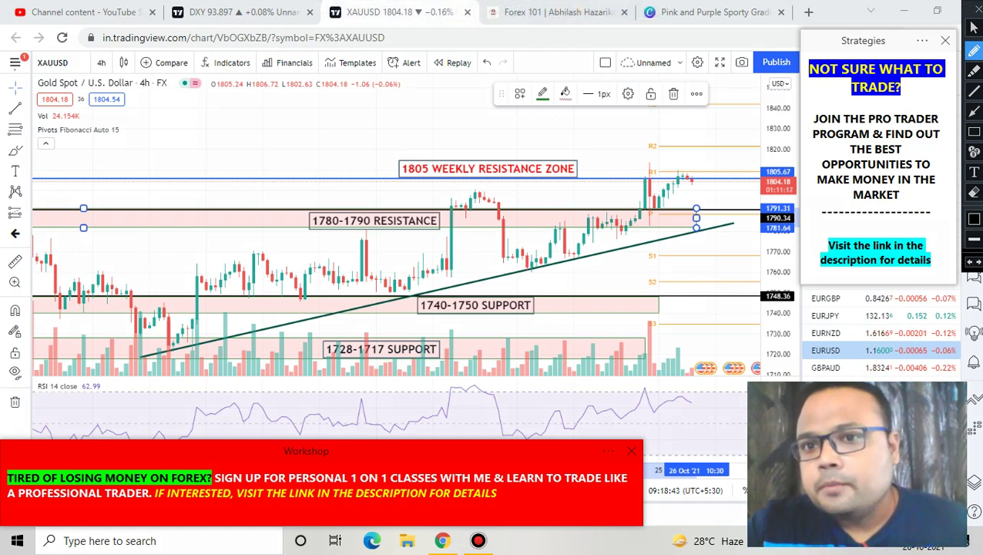
left_click_drag(691, 177, 701, 178)
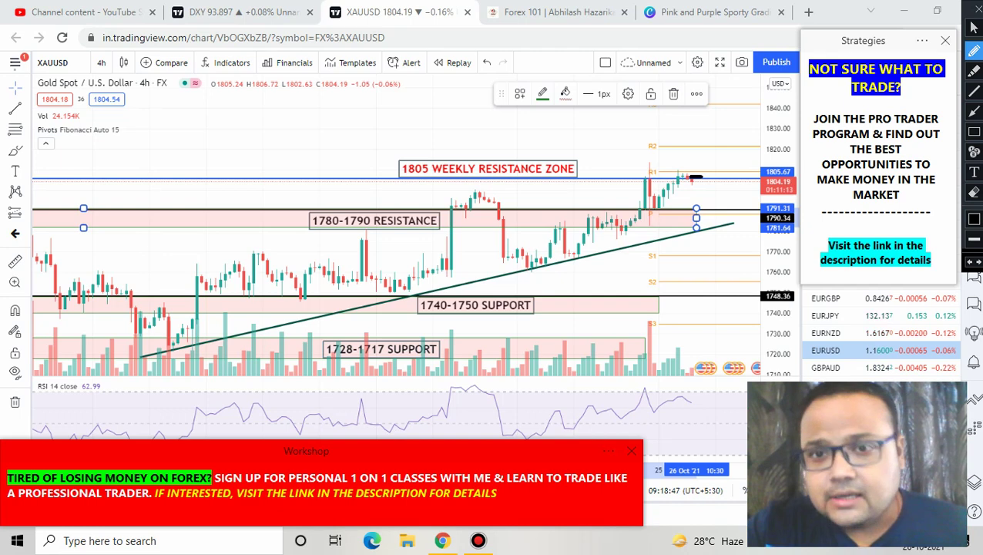
left_click_drag(685, 177, 681, 178)
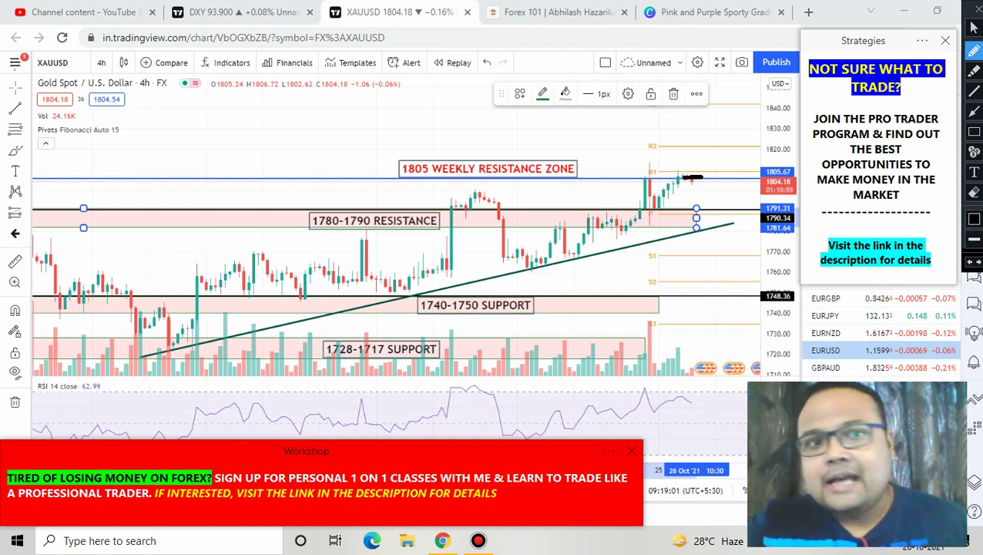
Handwrite 'R = S' at the chart's top left and circle it
left_click_drag(137, 137, 137, 210)
left_click_drag(123, 162, 178, 184)
mouse_move(183, 162)
left_mouse_down()
mouse_move(250, 153)
mouse_move(249, 163)
left_mouse_up()
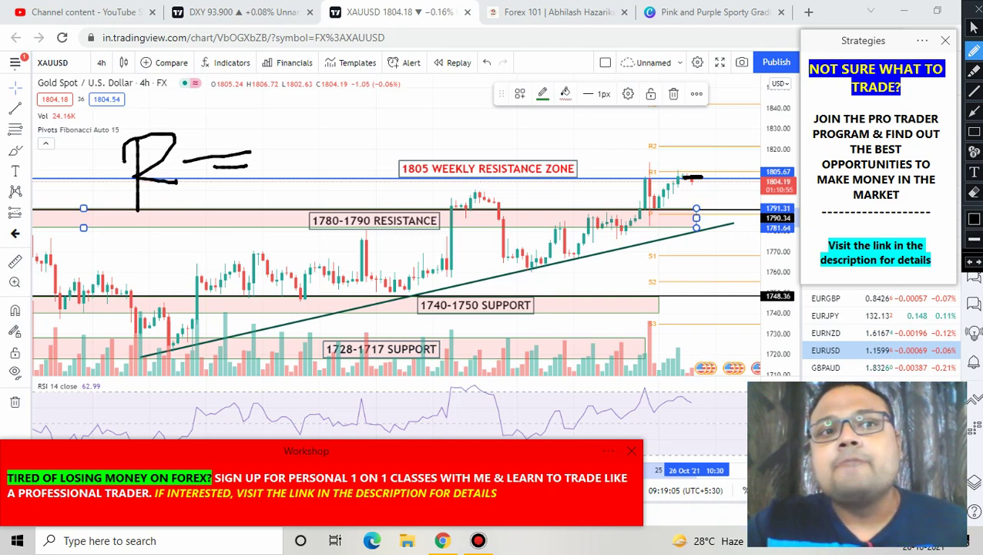
left_click_drag(287, 125, 276, 179)
mouse_move(203, 216)
left_mouse_down()
mouse_move(266, 96)
mouse_move(168, 226)
mouse_move(196, 224)
left_mouse_up()
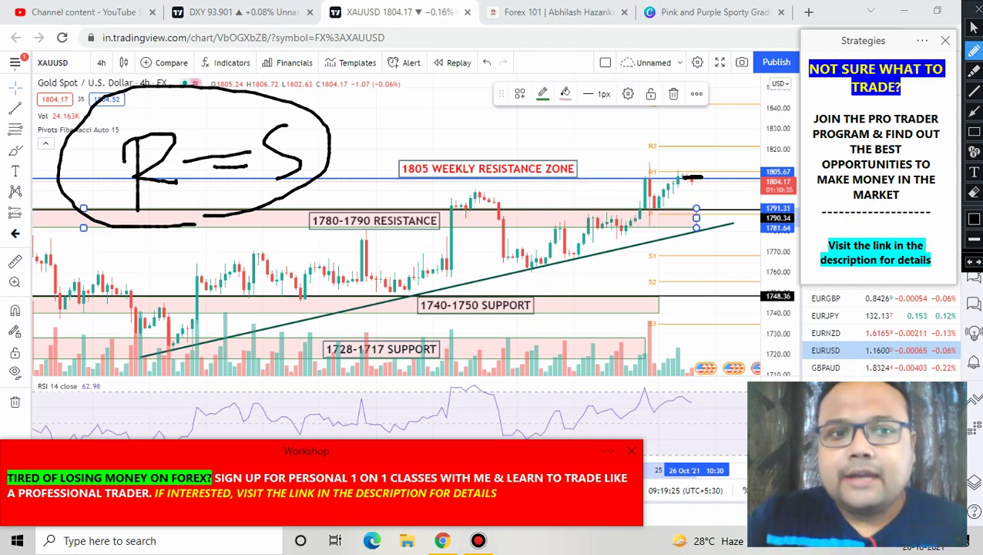
Handwrite a large '1805' with the word 'Support' beneath it
left_click_drag(498, 238, 505, 297)
mouse_move(561, 223)
left_mouse_down()
mouse_move(539, 248)
mouse_move(586, 229)
mouse_move(602, 241)
left_mouse_up()
mouse_move(638, 216)
left_mouse_down()
mouse_move(621, 218)
mouse_move(641, 262)
mouse_move(632, 270)
left_mouse_up()
mouse_move(614, 306)
left_mouse_down()
mouse_move(586, 327)
mouse_move(599, 368)
left_mouse_up()
mouse_move(646, 331)
left_mouse_down()
mouse_move(670, 323)
mouse_move(703, 374)
left_mouse_up()
left_click_drag(724, 308, 774, 309)
left_click_drag(778, 273, 781, 320)
left_click_drag(762, 301, 804, 292)
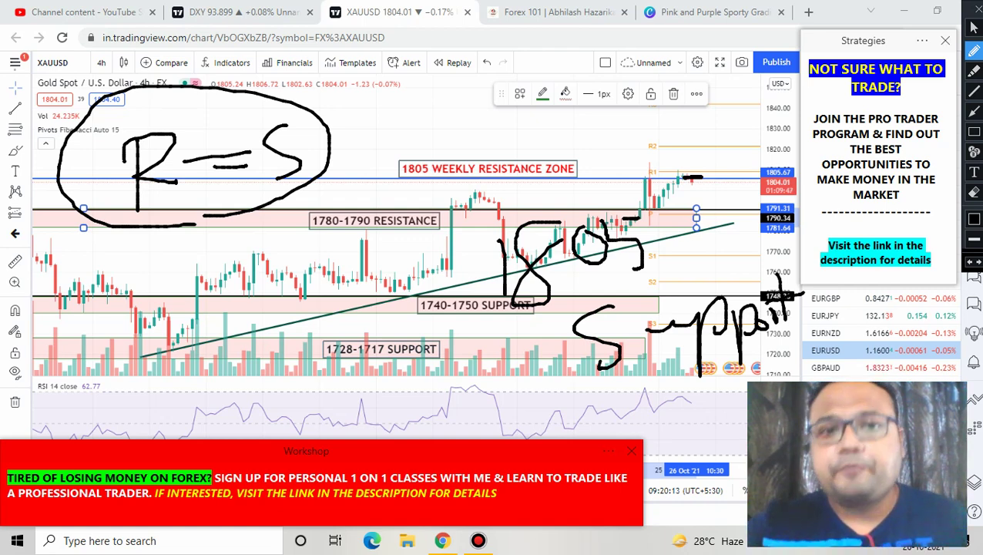
Handwrite '2-3' above the 1805 weekly resistance zone and circle it
left_click_drag(458, 114, 502, 165)
left_click_drag(523, 133, 547, 129)
mouse_move(571, 90)
left_mouse_down()
mouse_move(584, 159)
mouse_move(570, 163)
left_mouse_up()
left_click_drag(645, 51, 644, 148)
mouse_move(668, 23)
left_mouse_down()
mouse_move(372, 78)
mouse_move(694, 188)
mouse_move(672, 25)
left_mouse_up()
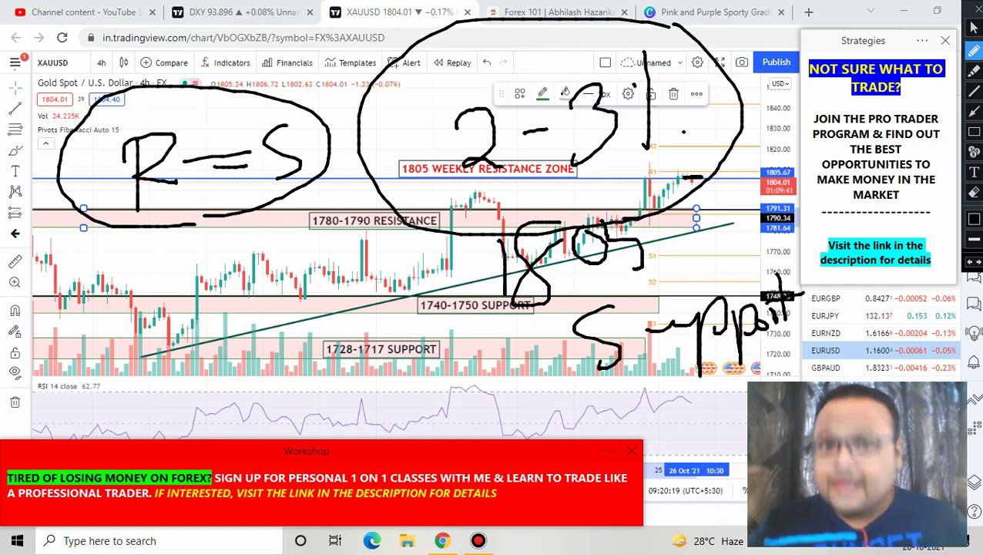